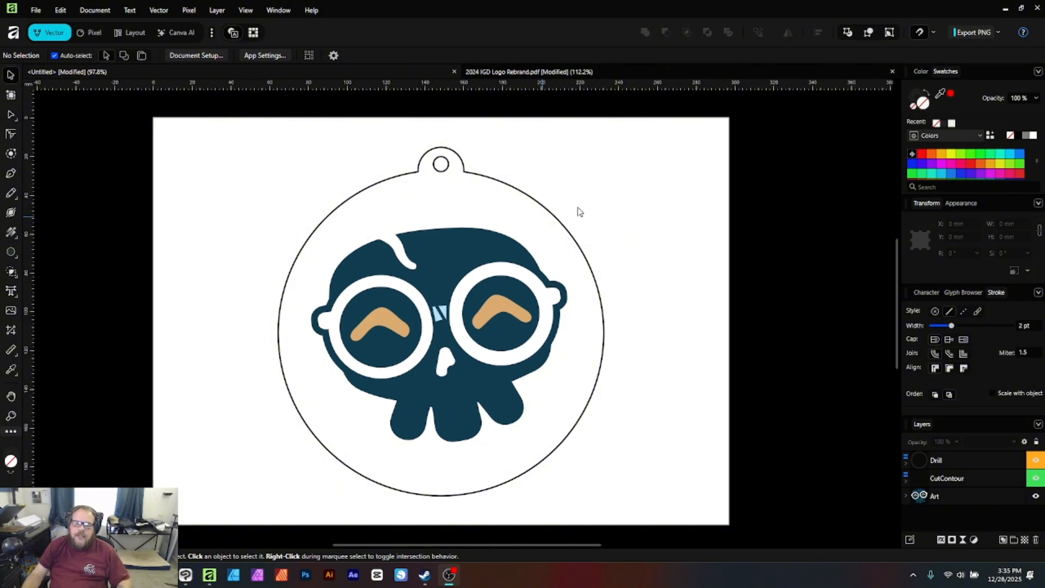
- Start a new global color named CutContour for the ornament's outer cut line
click(508, 181)
click(657, 187)
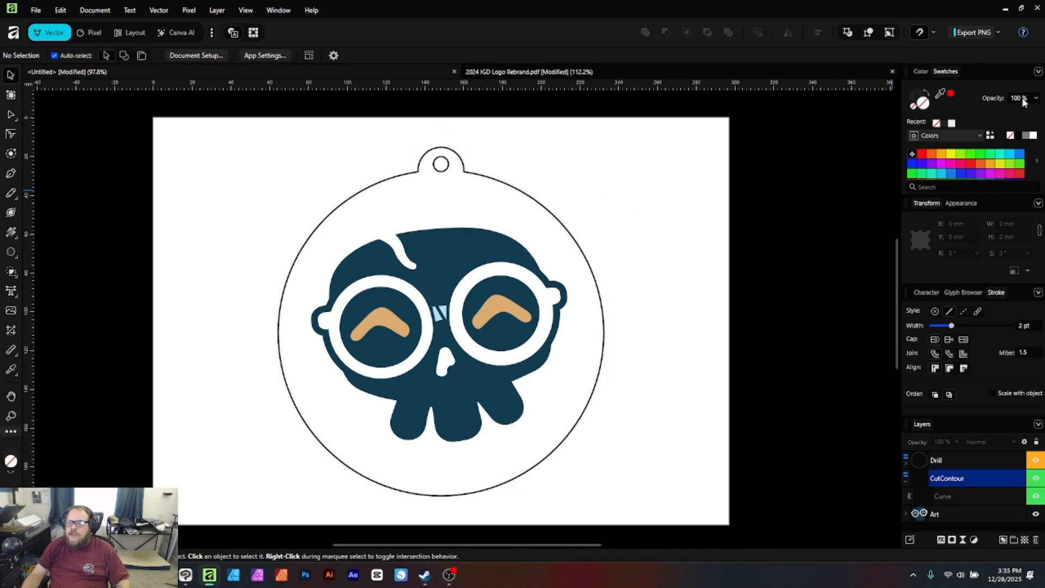
click(1038, 72)
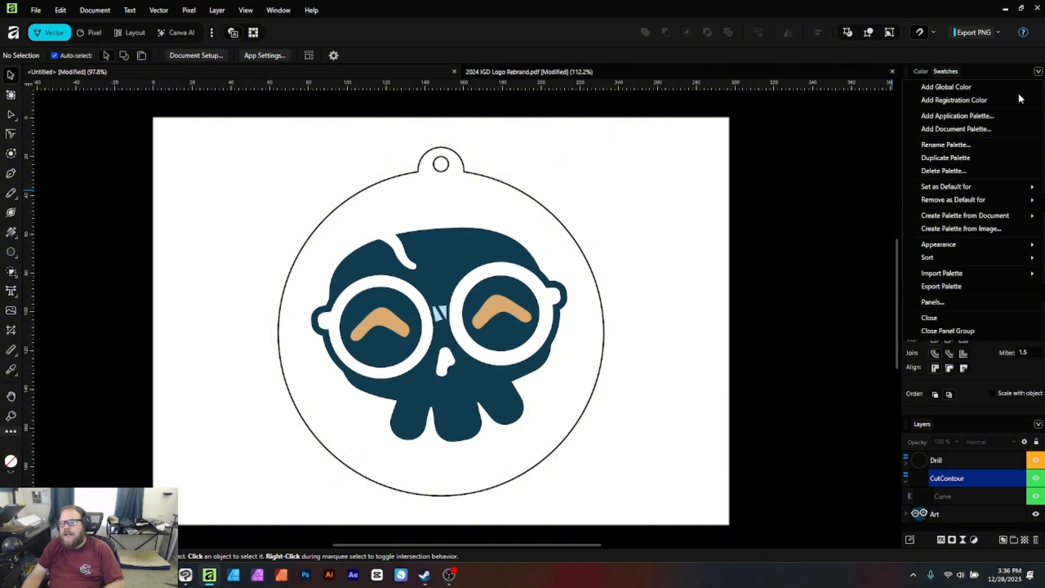
click(988, 91)
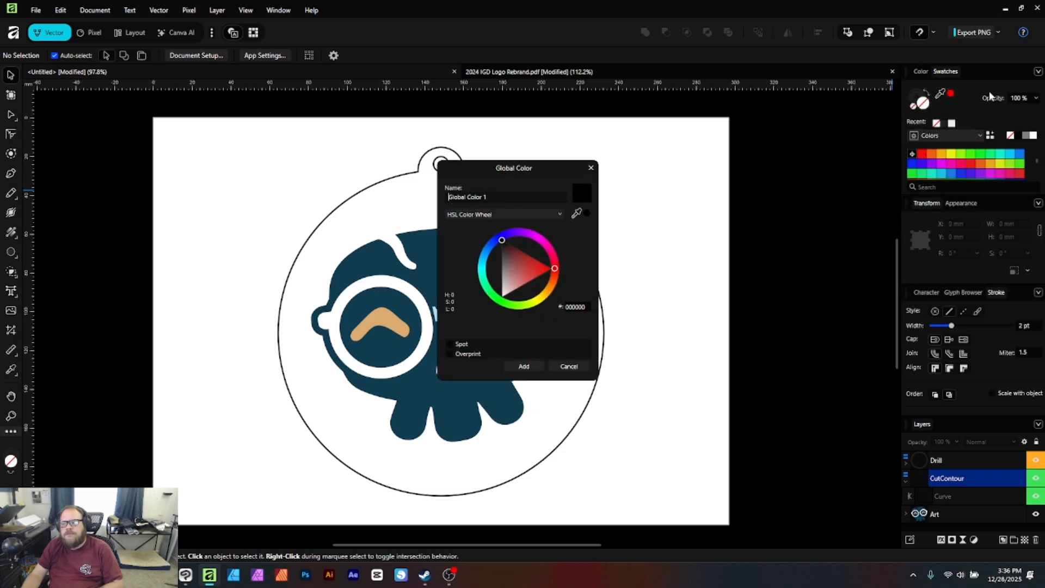
drag(510, 171, 713, 144)
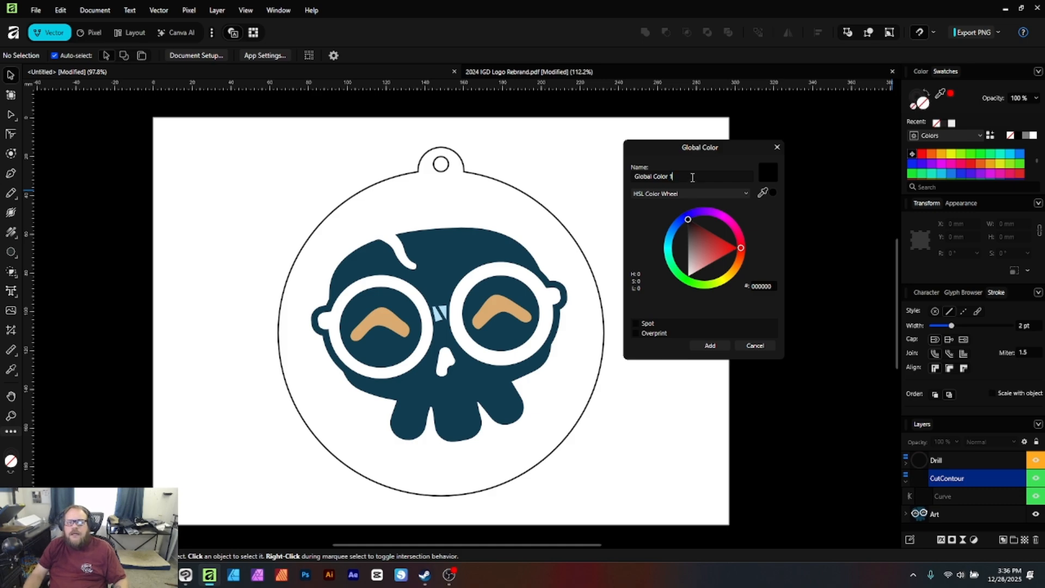
drag(690, 180, 618, 185)
text(C)
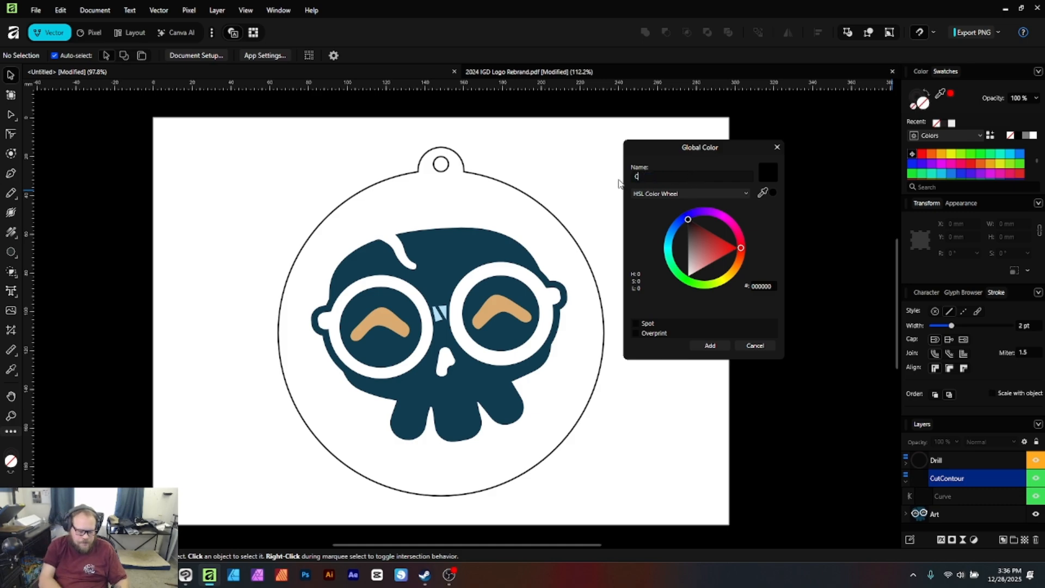
text(utContour)
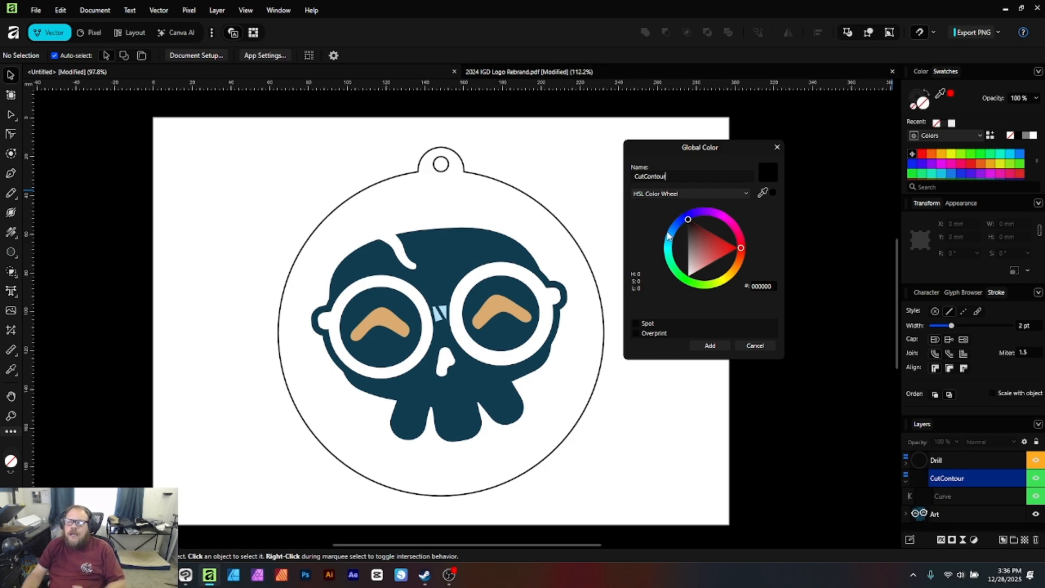
- Define CutContour as a spot color with CMYK 100, 0, 0, 0 and add it to the document palette
click(691, 195)
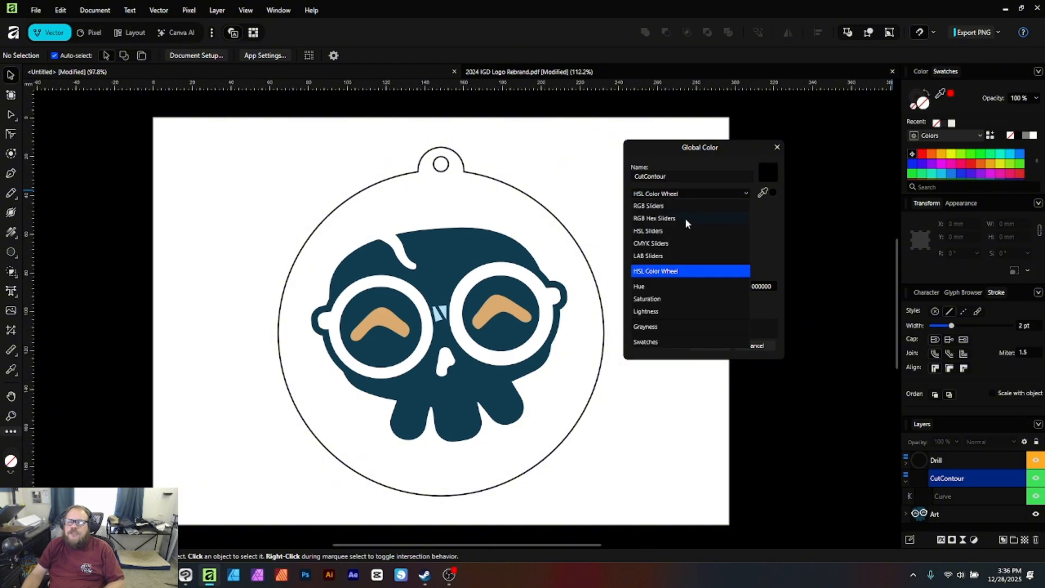
click(681, 244)
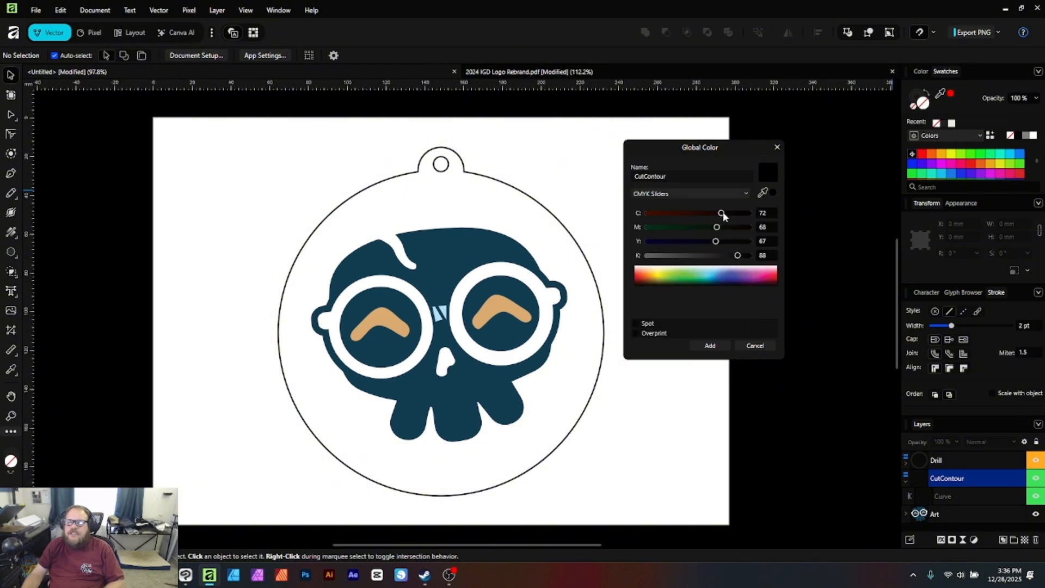
drag(722, 212, 588, 224)
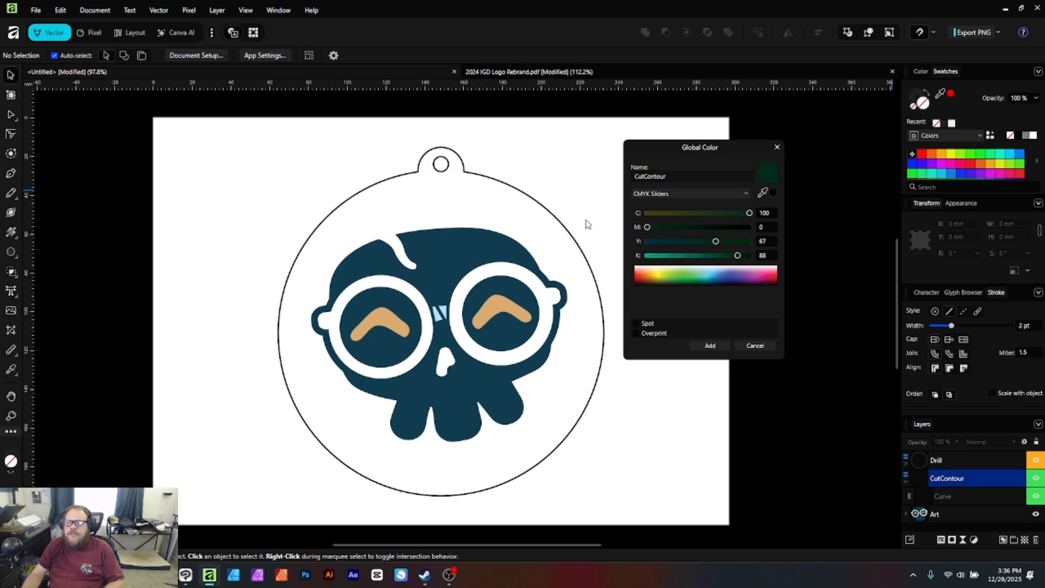
drag(686, 241, 562, 230)
drag(738, 255, 567, 241)
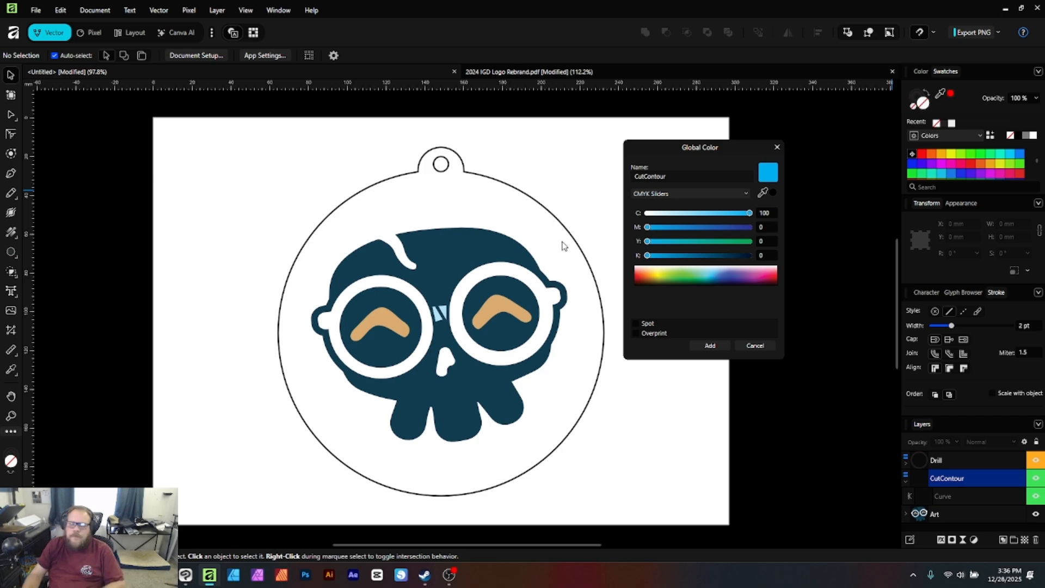
click(636, 324)
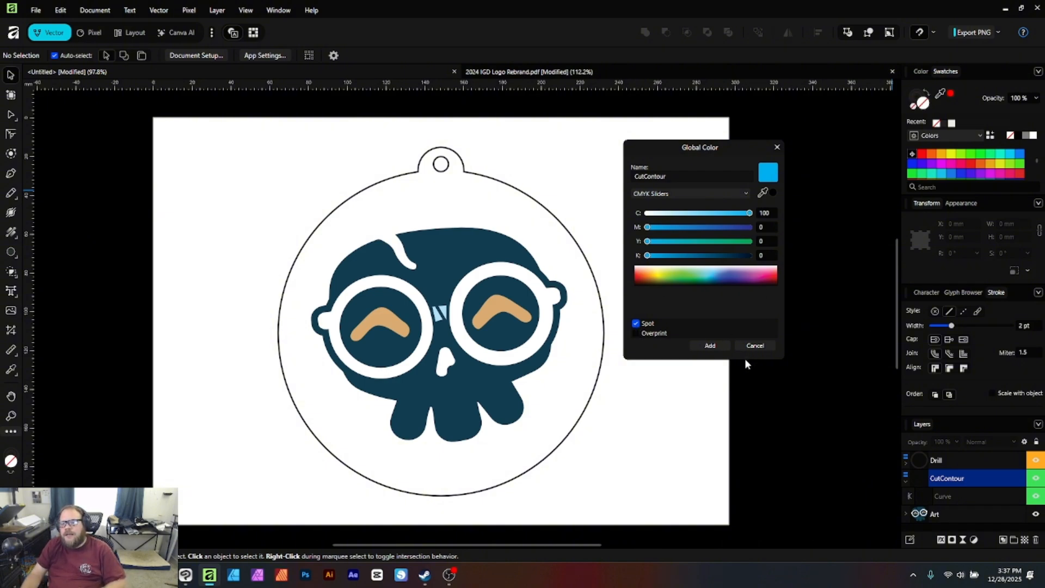
click(711, 345)
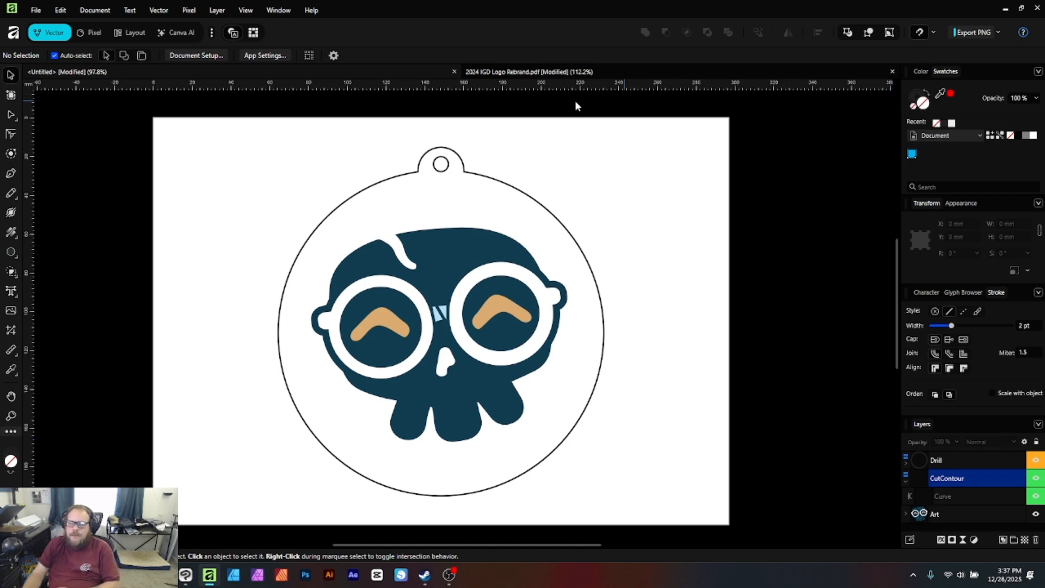
- Apply the cyan CutContour swatch to the stroke of the ornament's outer outline
click(499, 185)
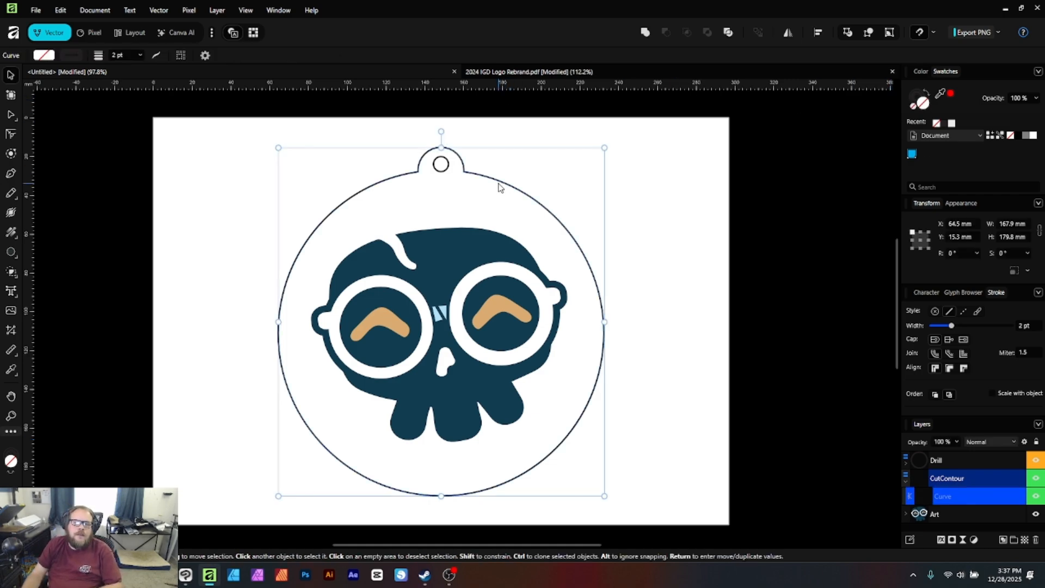
click(50, 56)
click(19, 68)
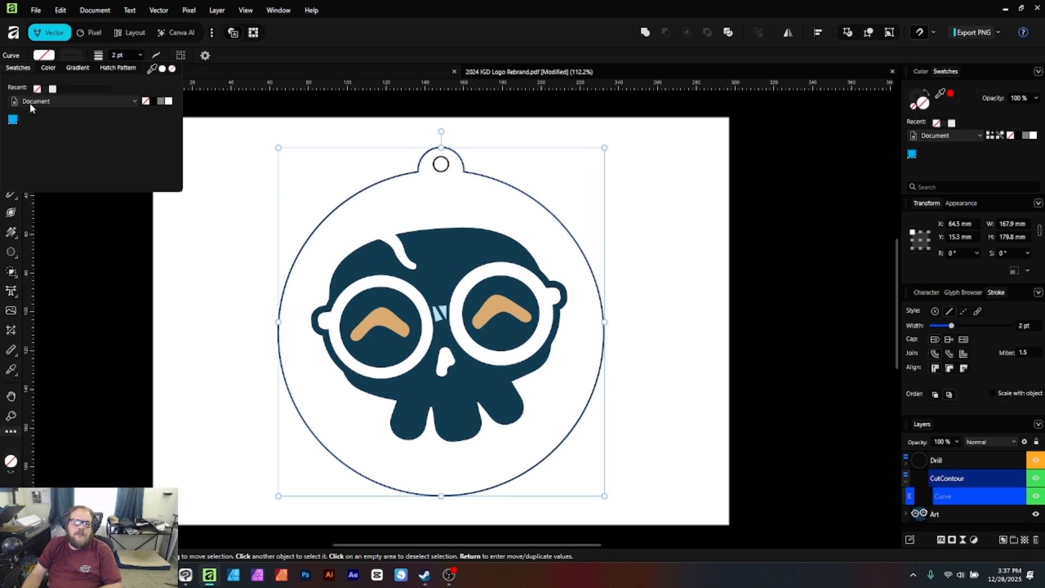
click(12, 119)
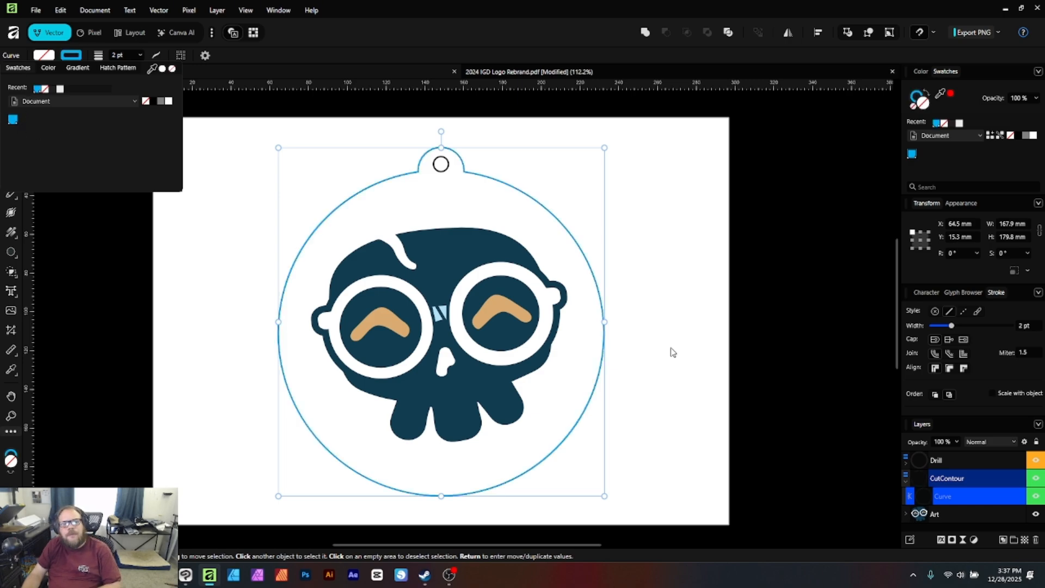
click(639, 329)
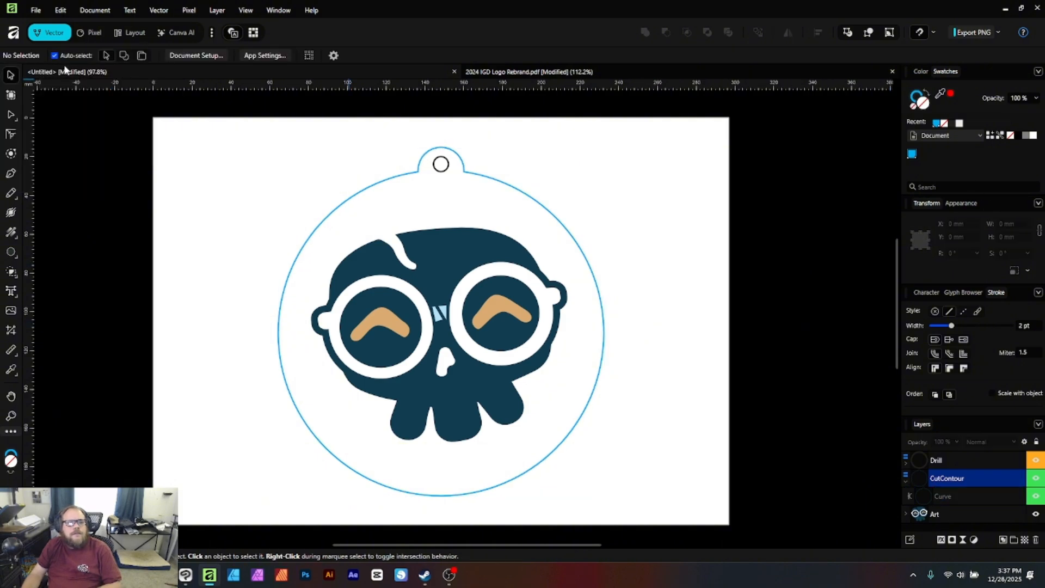
- Inspect the outer outline's stroke color in Tint mode to check its spot color assignment
click(458, 156)
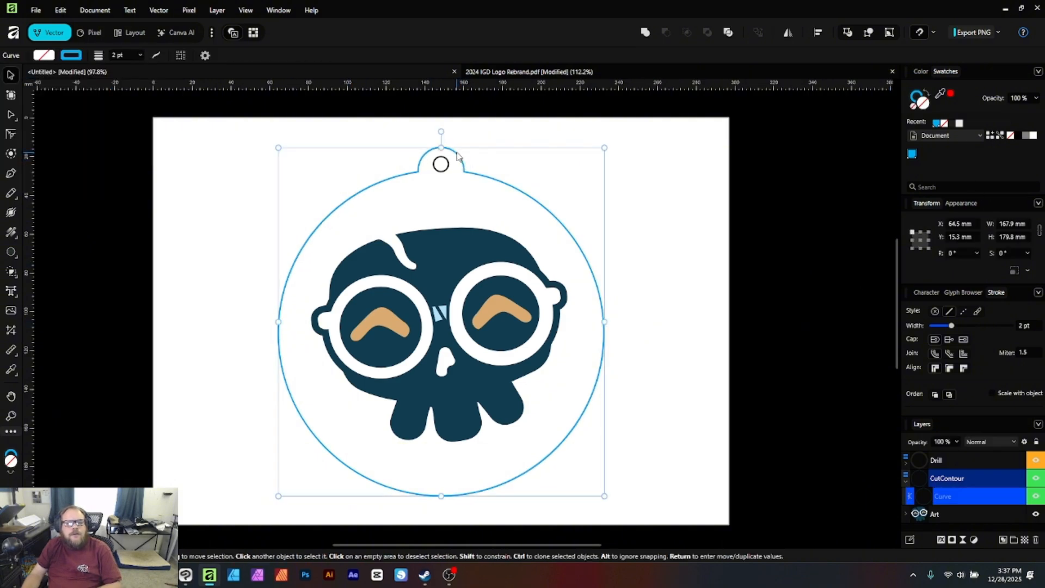
click(71, 56)
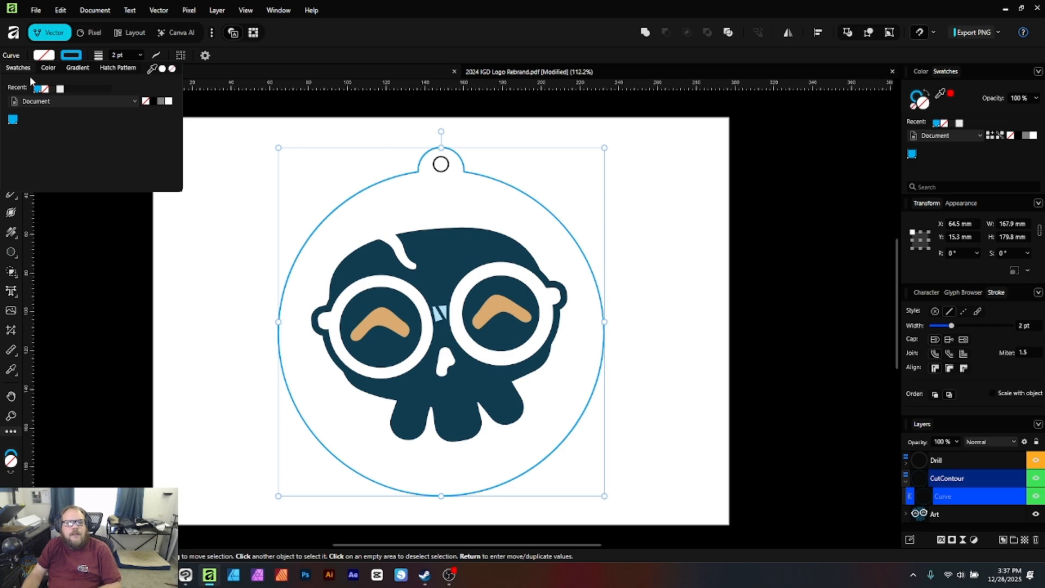
click(42, 71)
click(56, 86)
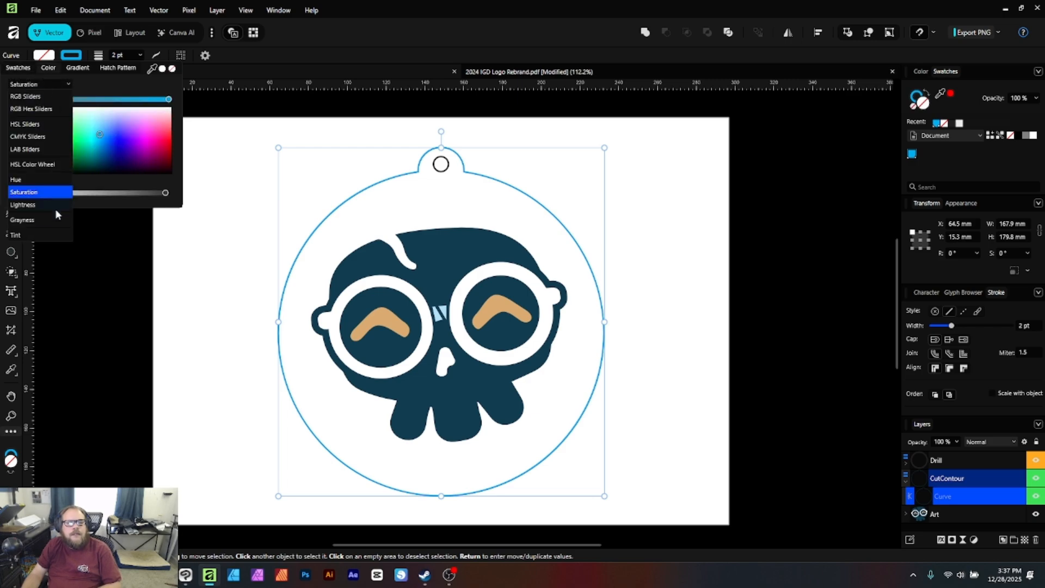
click(48, 234)
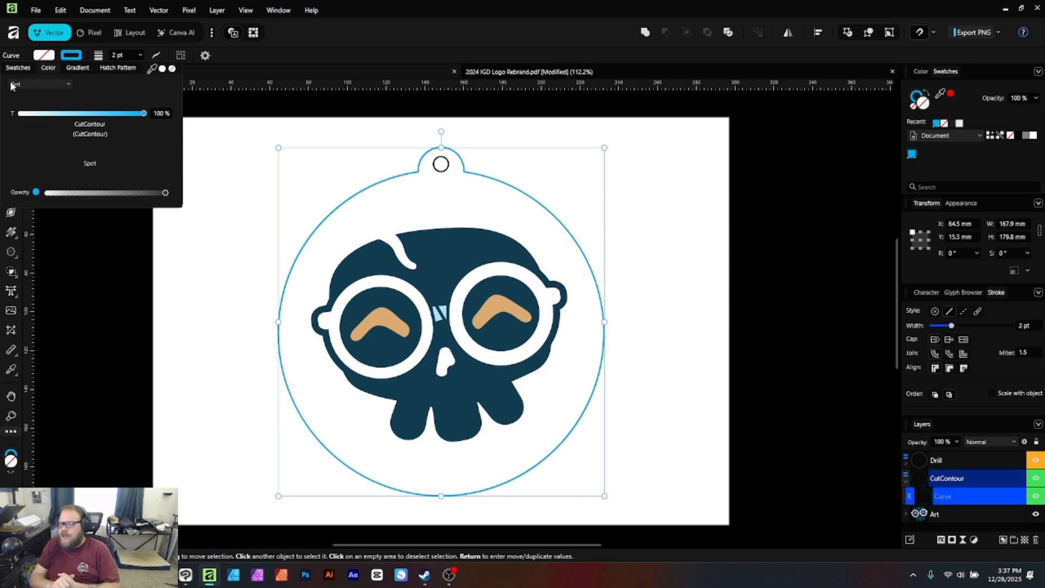
click(493, 172)
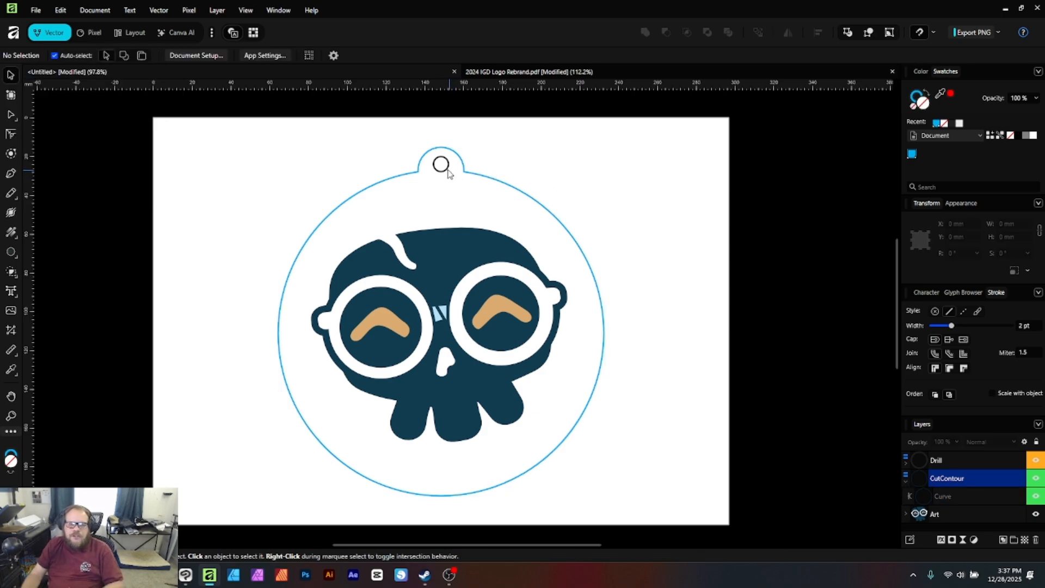
- Select the small hanging-hole circle and start a new global color named Drill
click(445, 171)
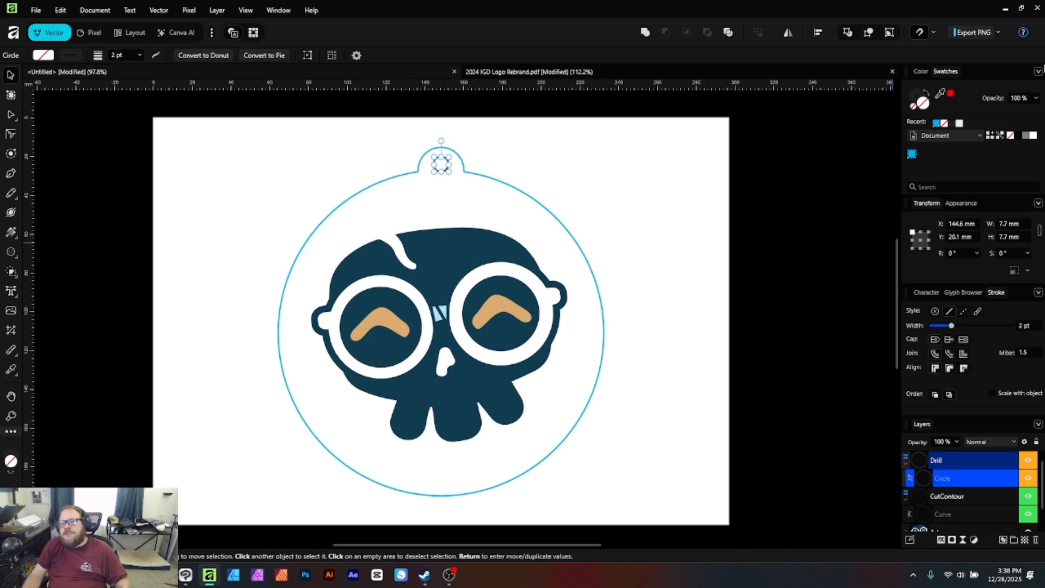
click(1038, 71)
click(1000, 86)
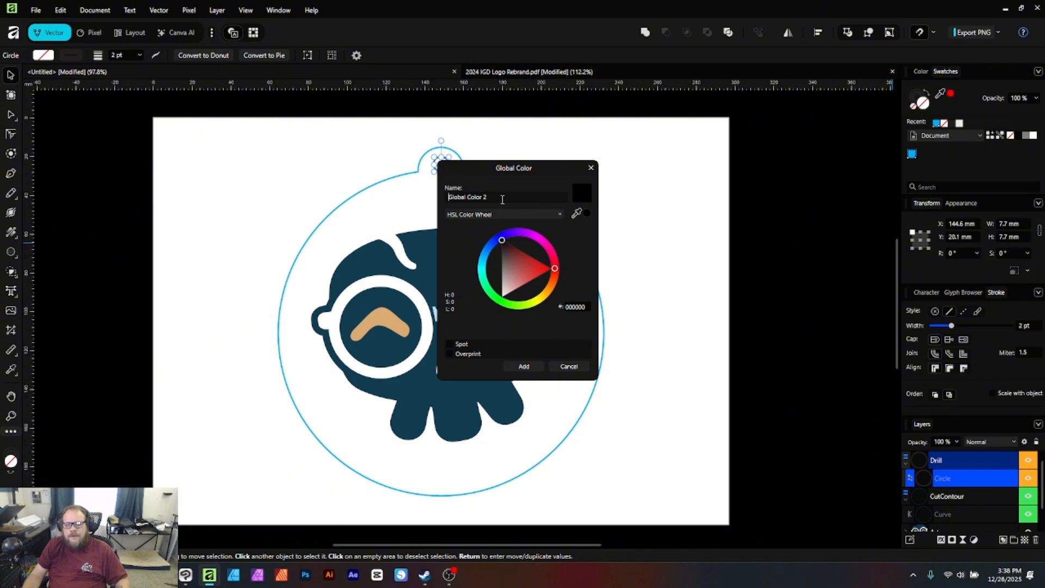
key(ctrl+a)
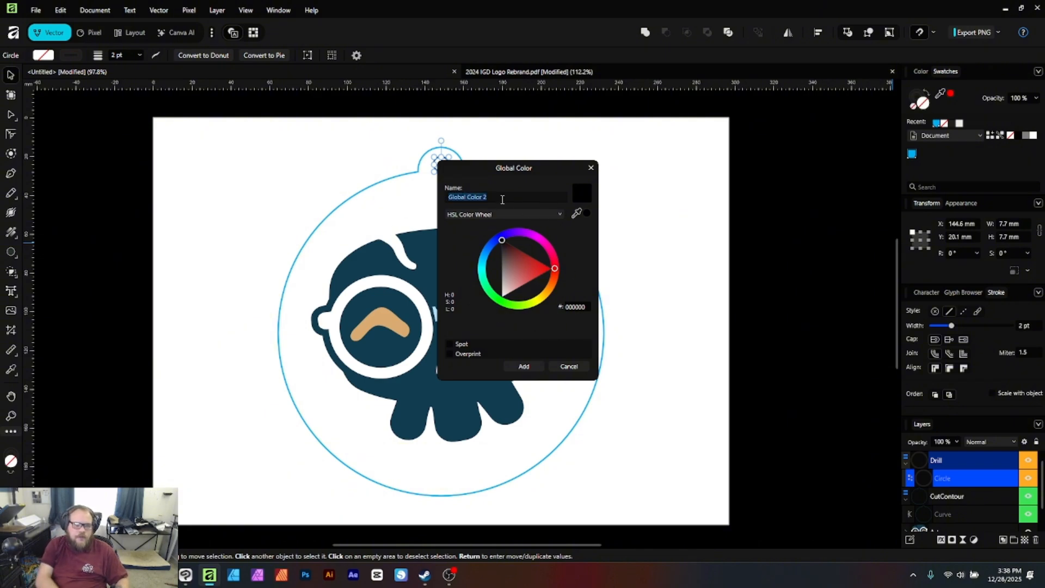
text(Drill)
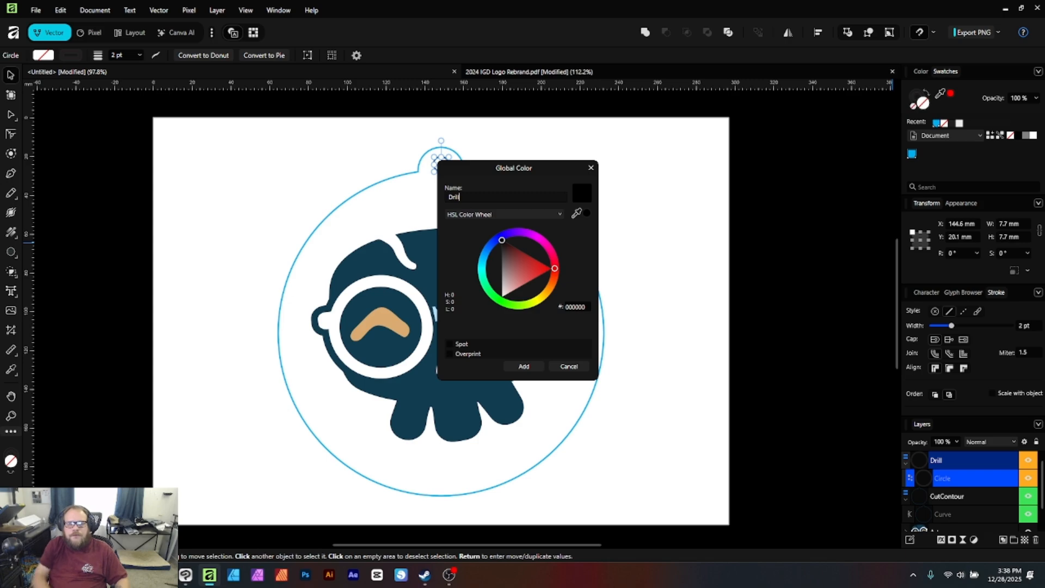
- Make Drill a spot color, set it to orange FF7100, and add it to the document palette
click(450, 344)
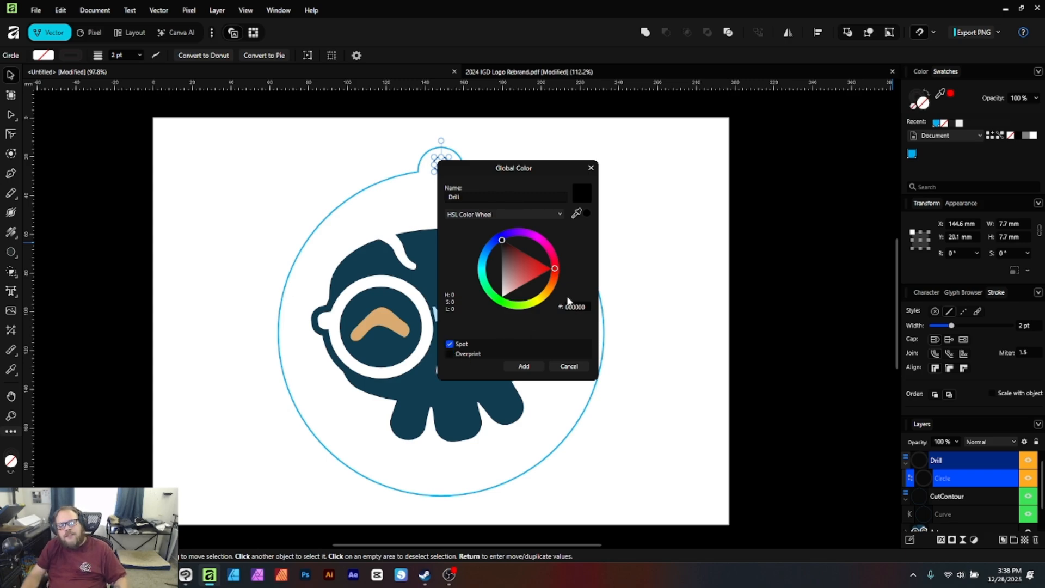
click(553, 271)
drag(557, 272, 550, 284)
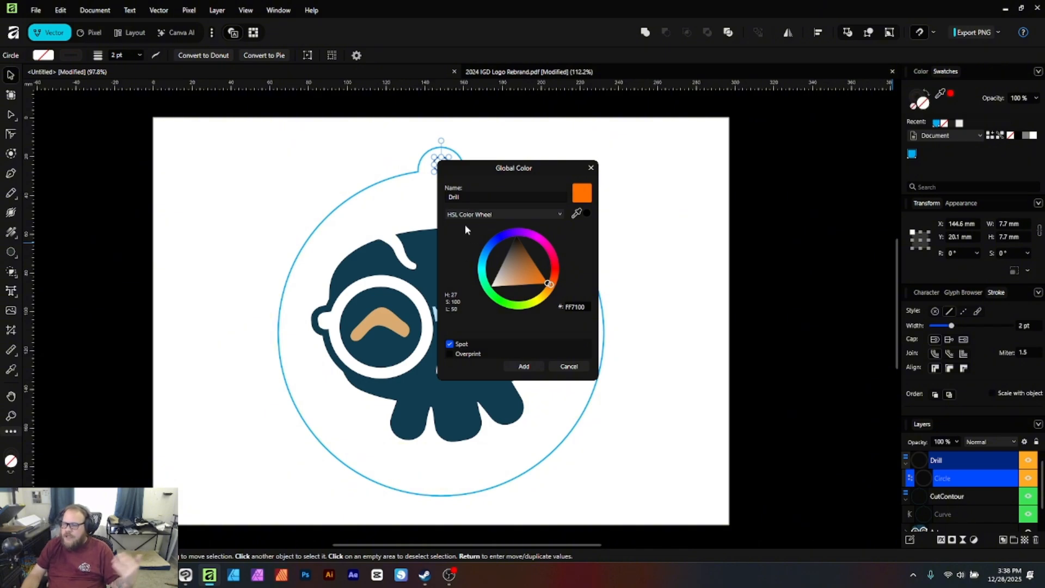
click(507, 363)
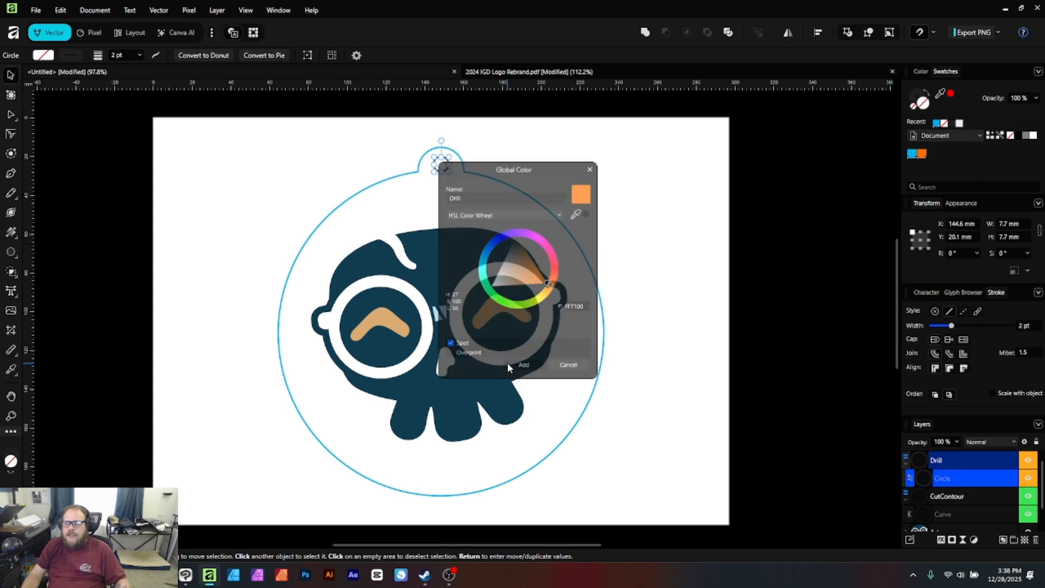
- Apply the orange Drill swatch to the stroke of the hanging-hole circle
click(905, 462)
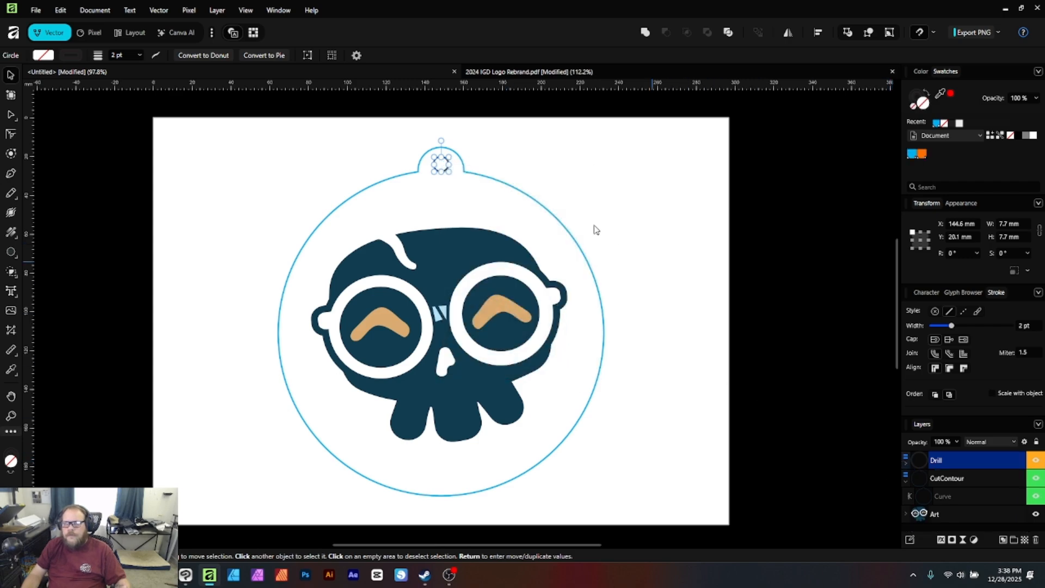
click(68, 58)
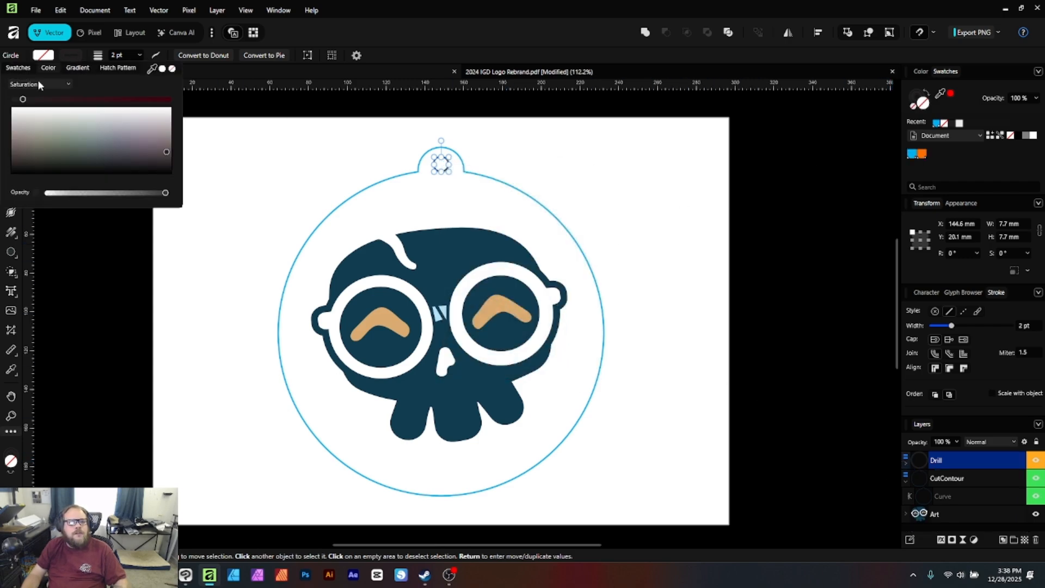
click(18, 67)
click(26, 122)
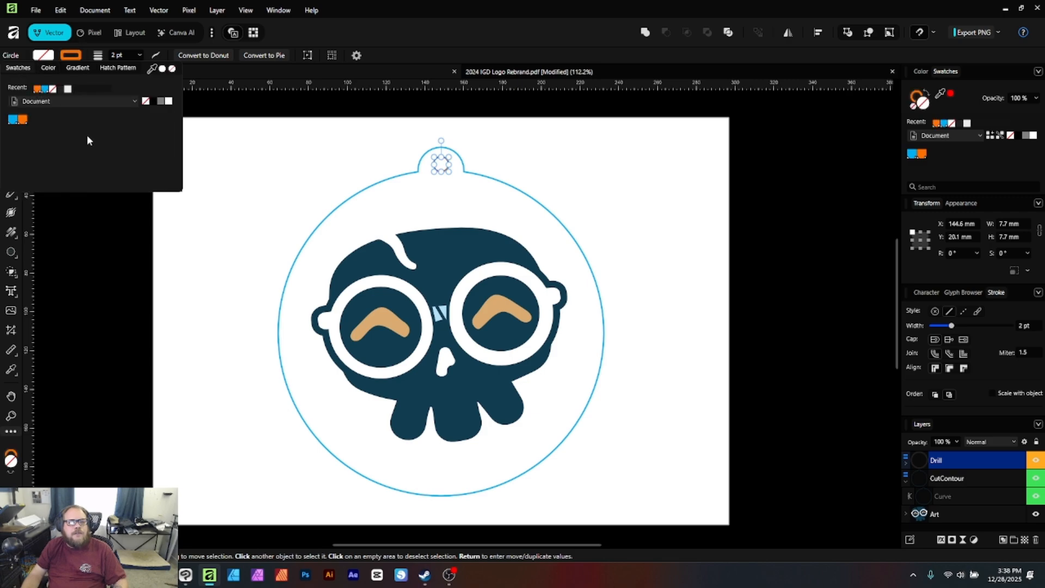
click(613, 205)
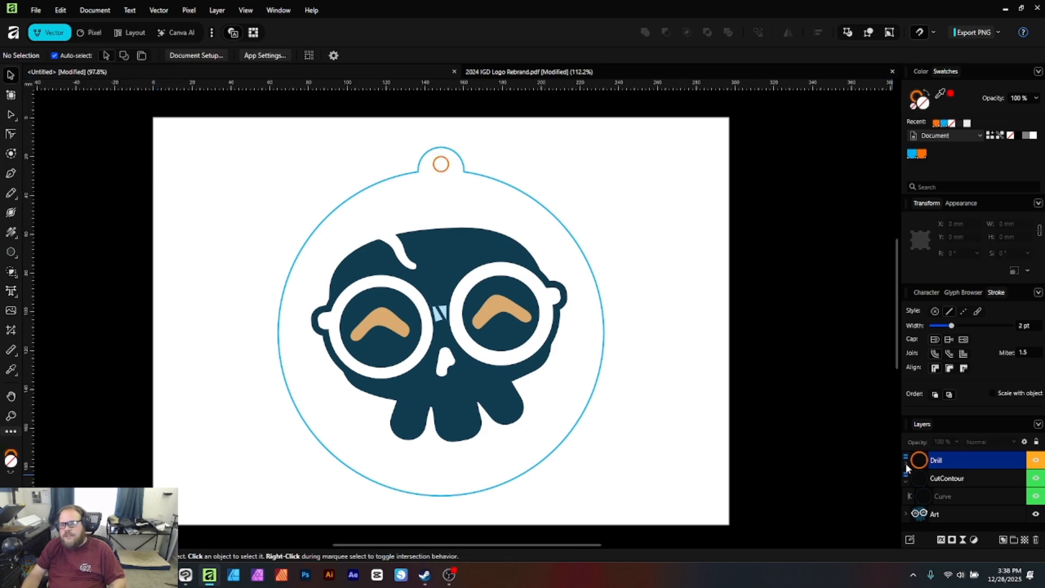